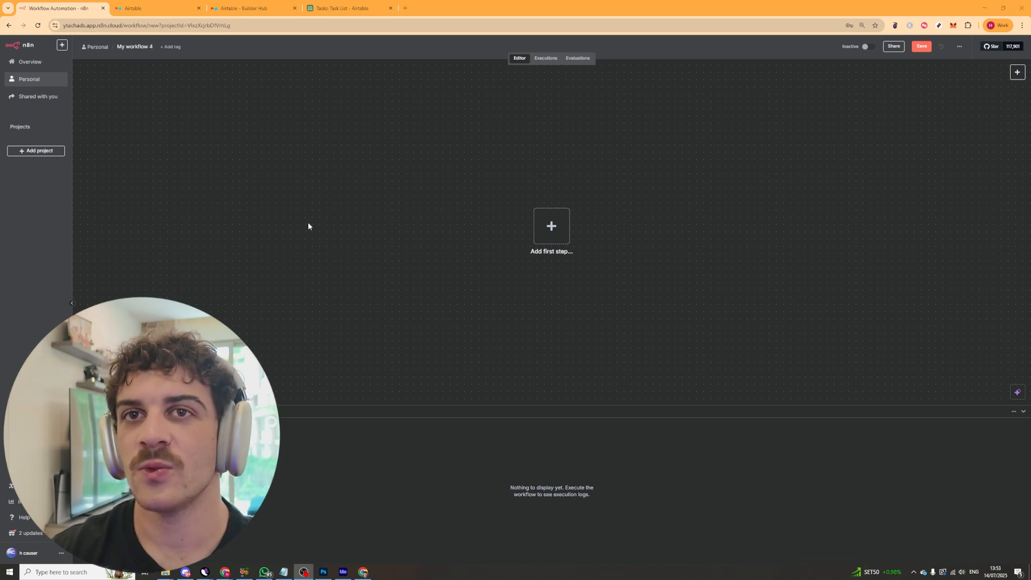
Step: Add an Airtable node with the Create a record action to the workflow and start a new credential for it
scroll(322, 236, up, 1)
drag(546, 180, 498, 159)
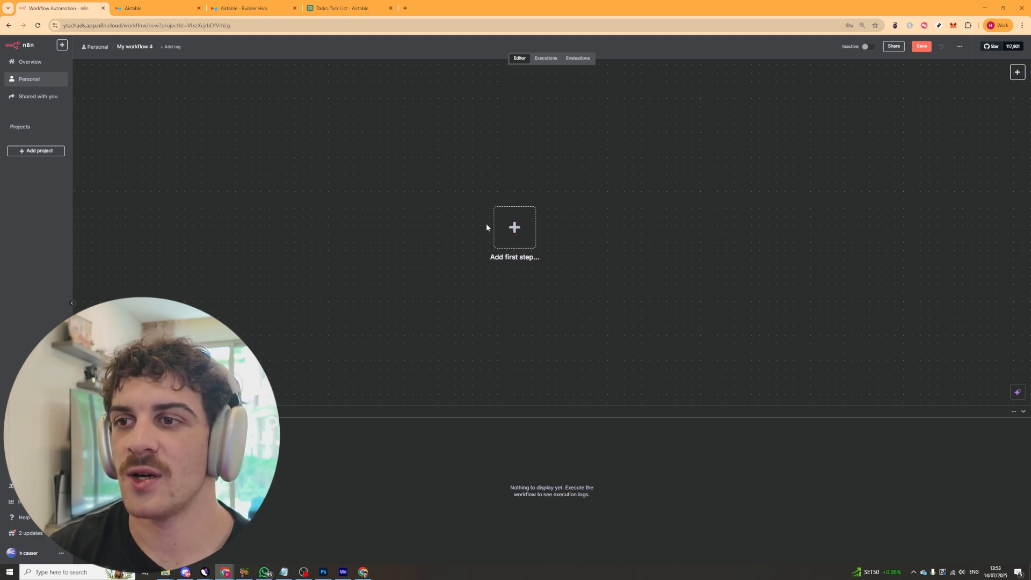
click(660, 211)
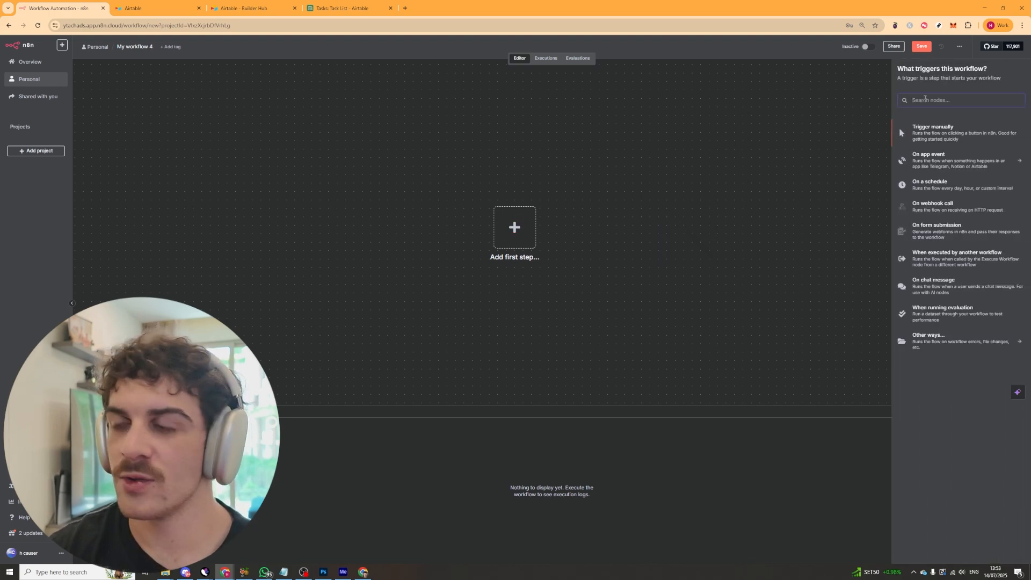
text(AIRT)
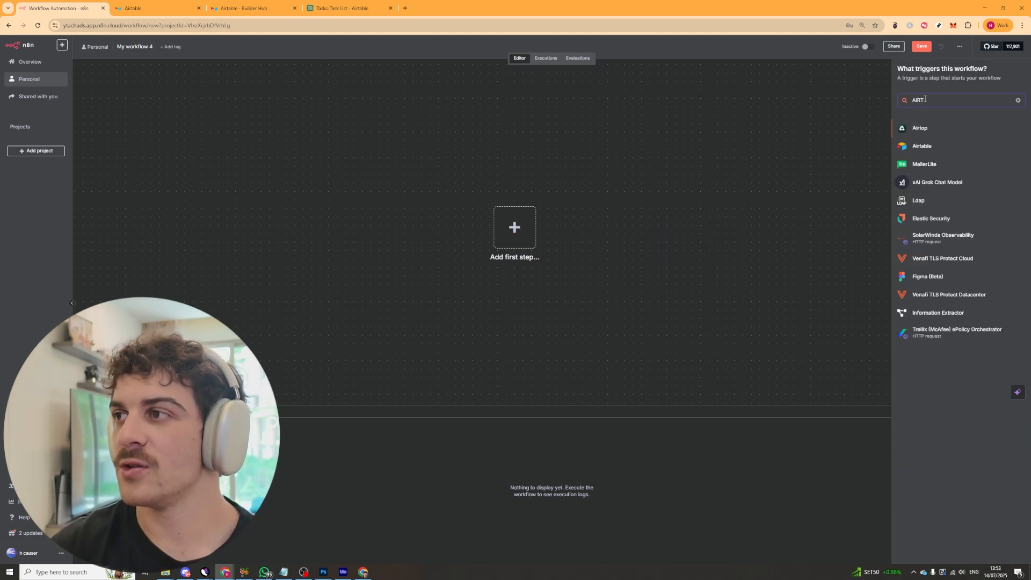
click(924, 145)
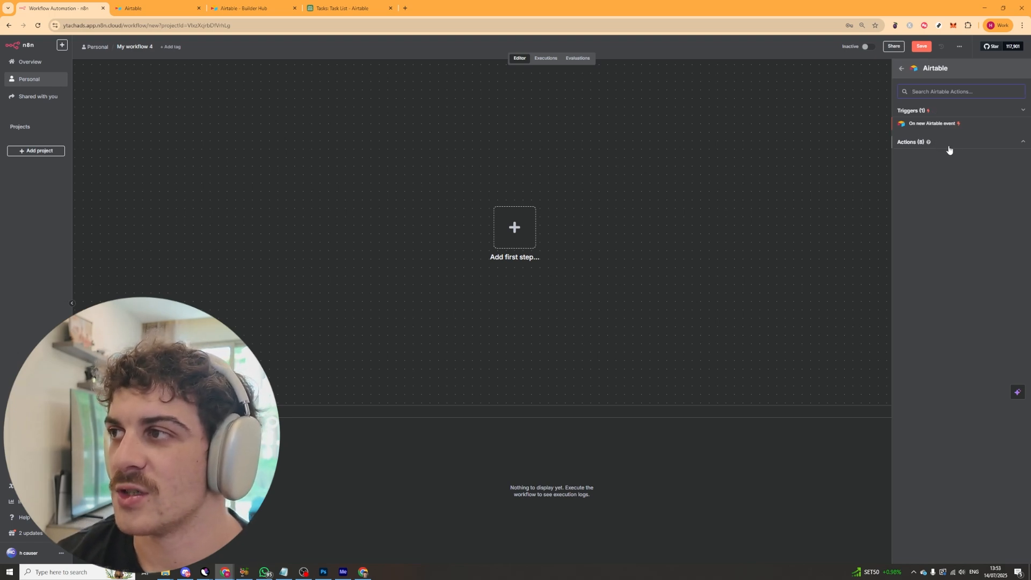
click(947, 147)
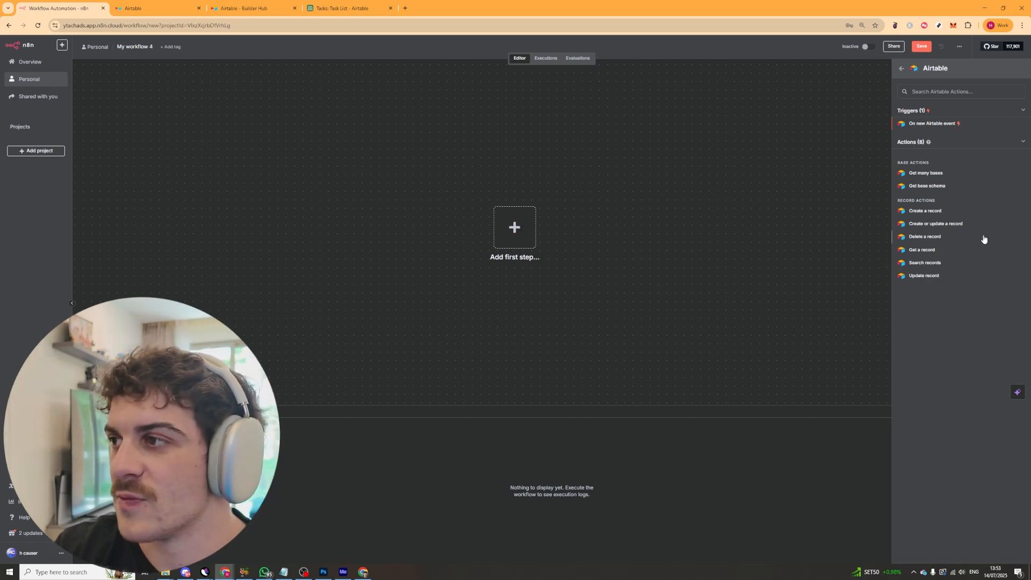
click(940, 211)
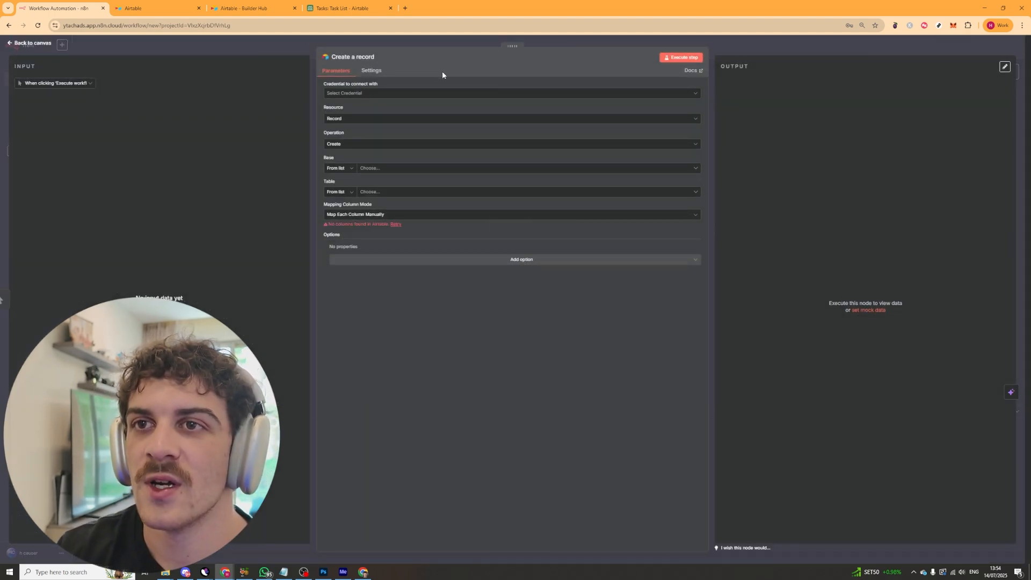
click(410, 95)
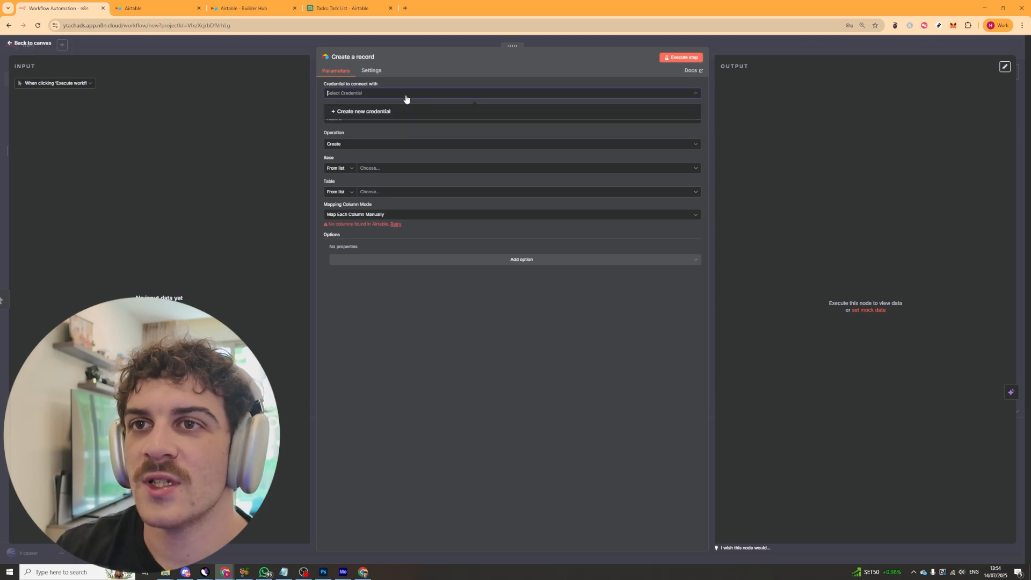
click(374, 113)
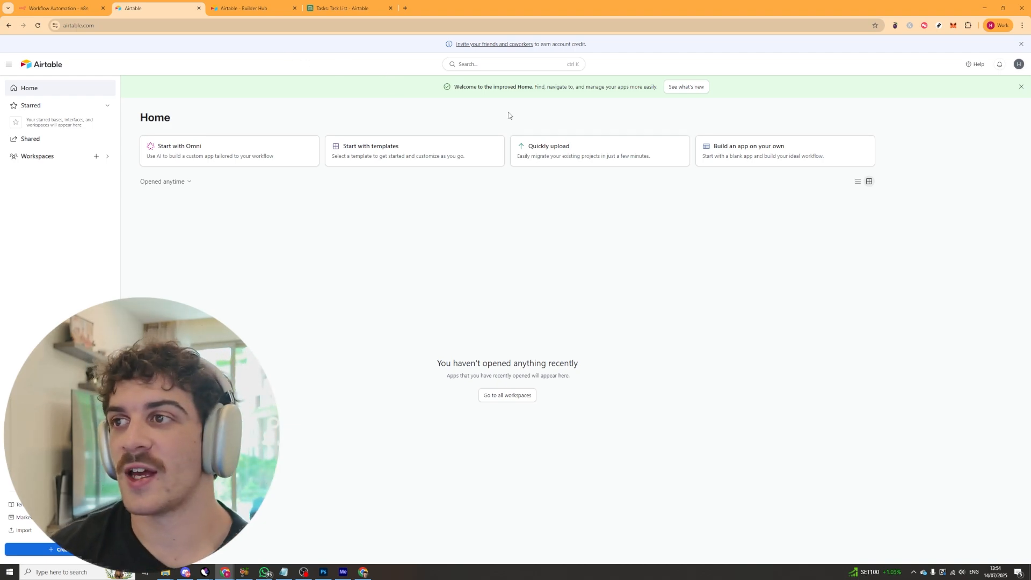
Step: Start a new personal access token named n8n in Airtable's Builder Hub
click(1017, 64)
click(938, 250)
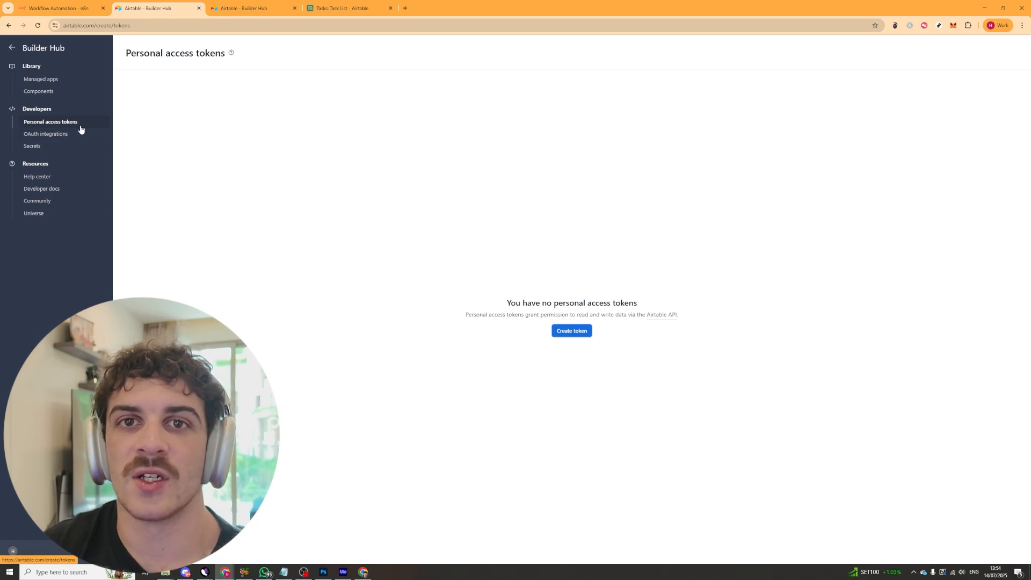
click(565, 331)
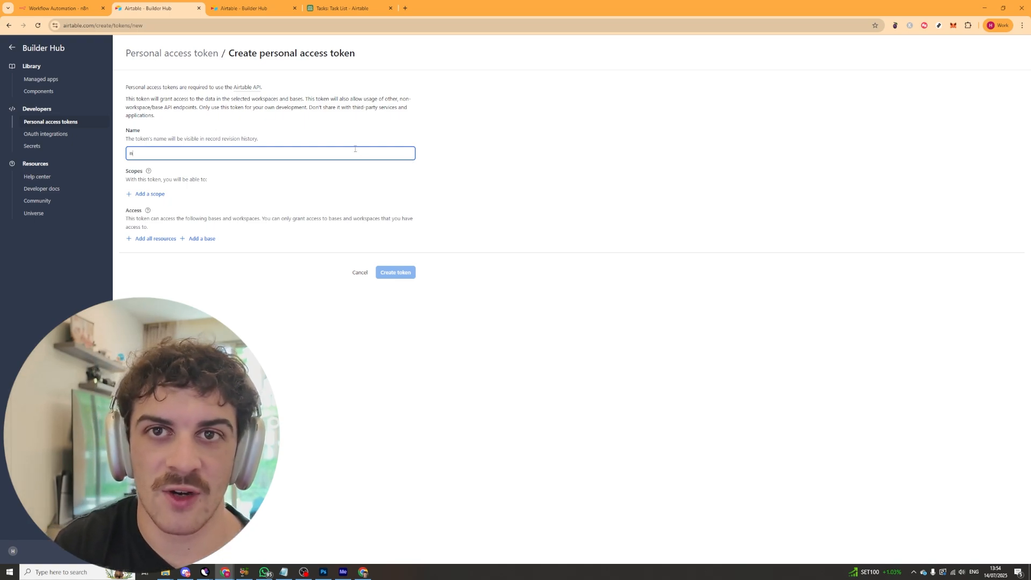
click(255, 172)
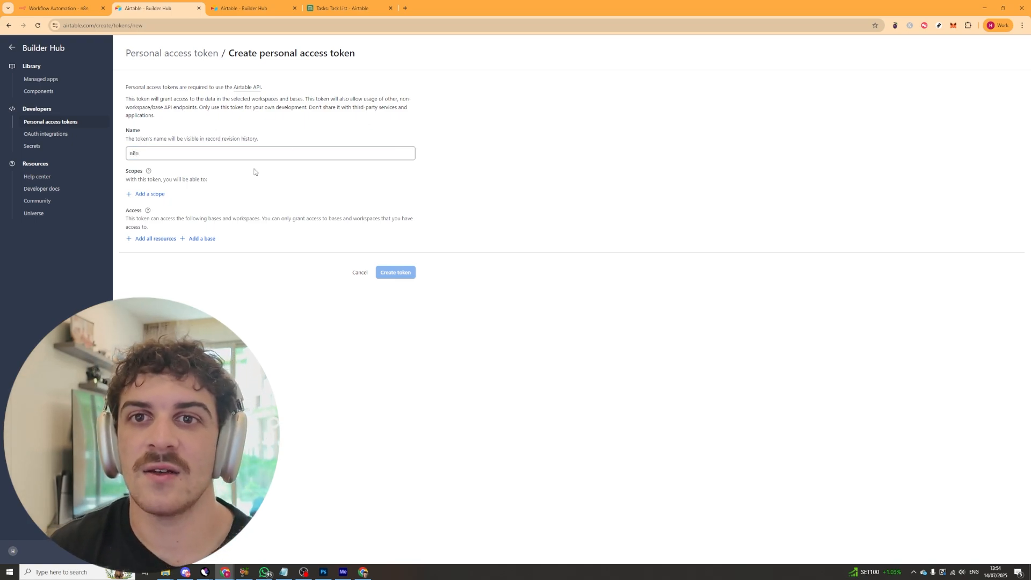
Step: Check the scopes n8n requires and add the data.records:read scope to the Airtable token
key(ctrl+shift+Tab)
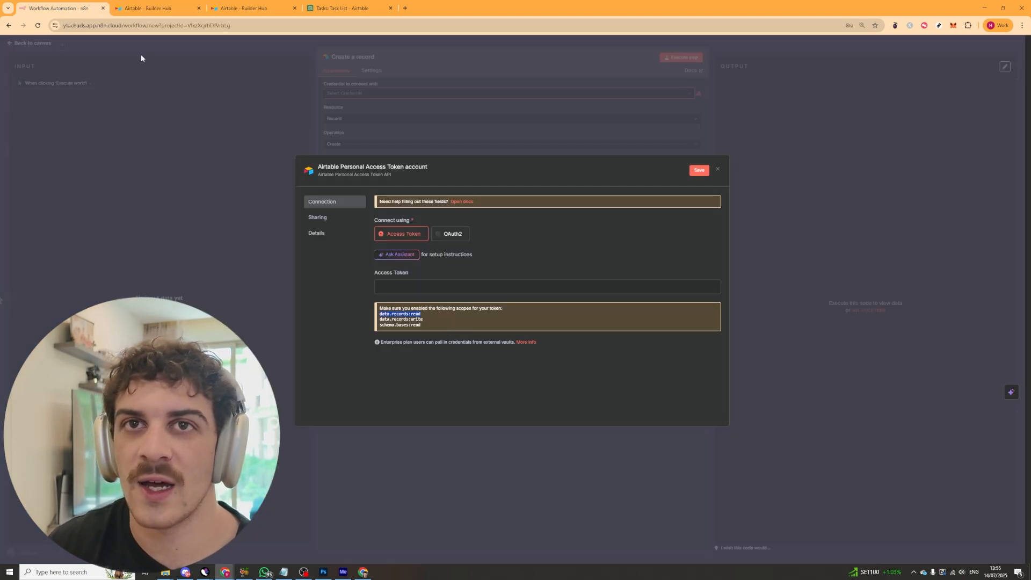
click(145, 9)
click(149, 194)
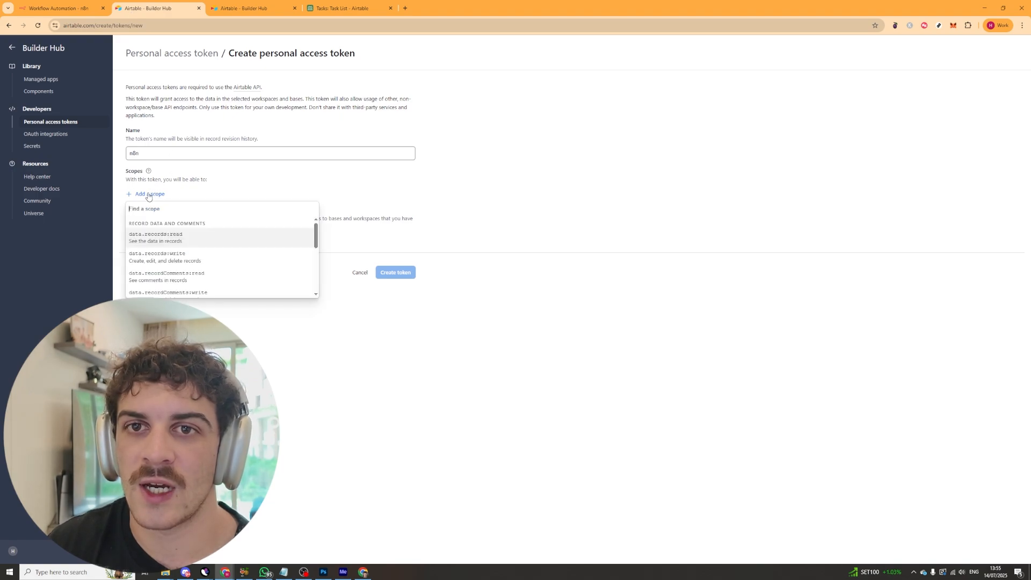
click(170, 241)
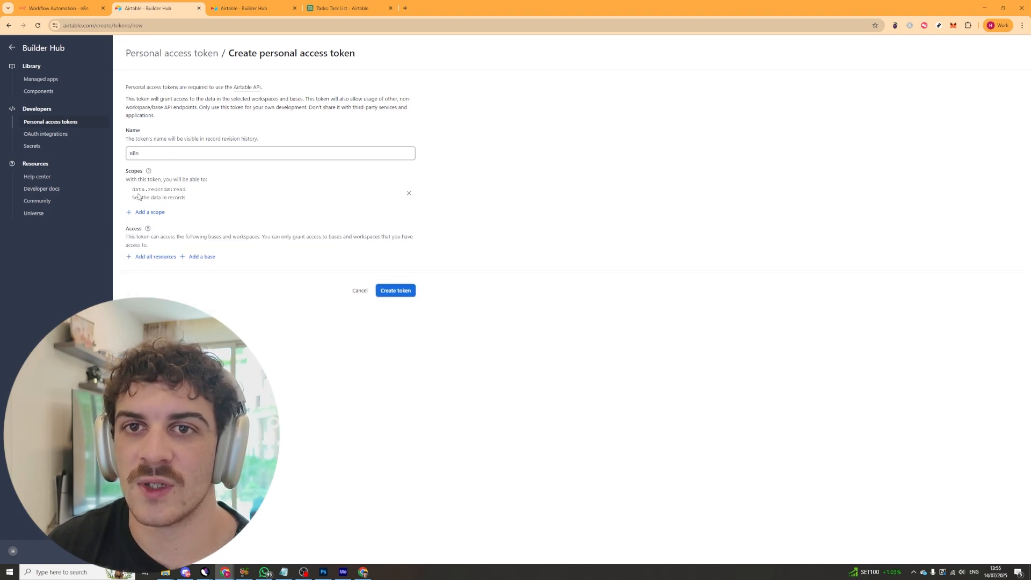
Step: Add the data.records:write scope to the token, removing the mistakenly added data.recordComments:read scope
click(60, 9)
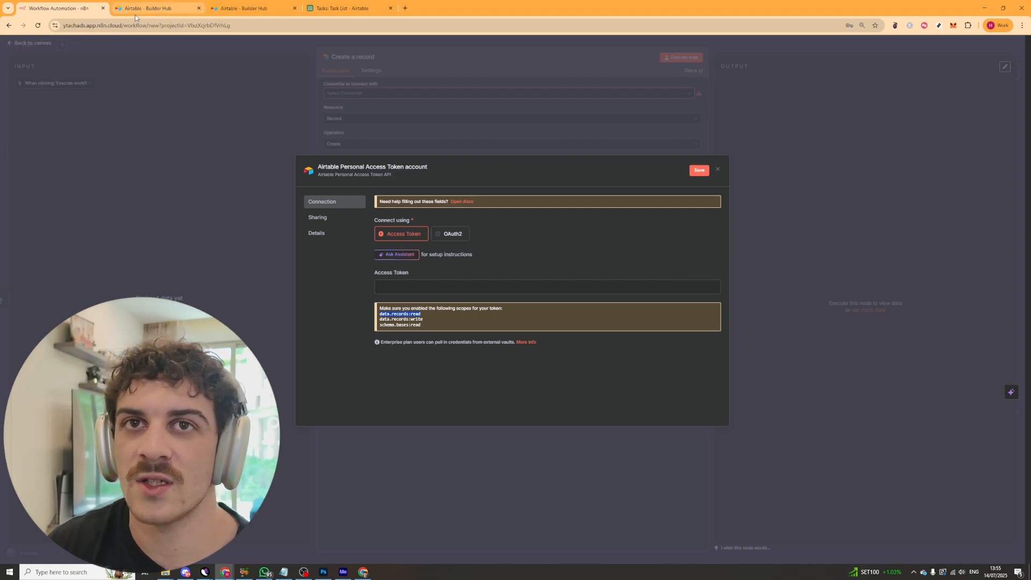
click(153, 8)
click(161, 215)
click(208, 279)
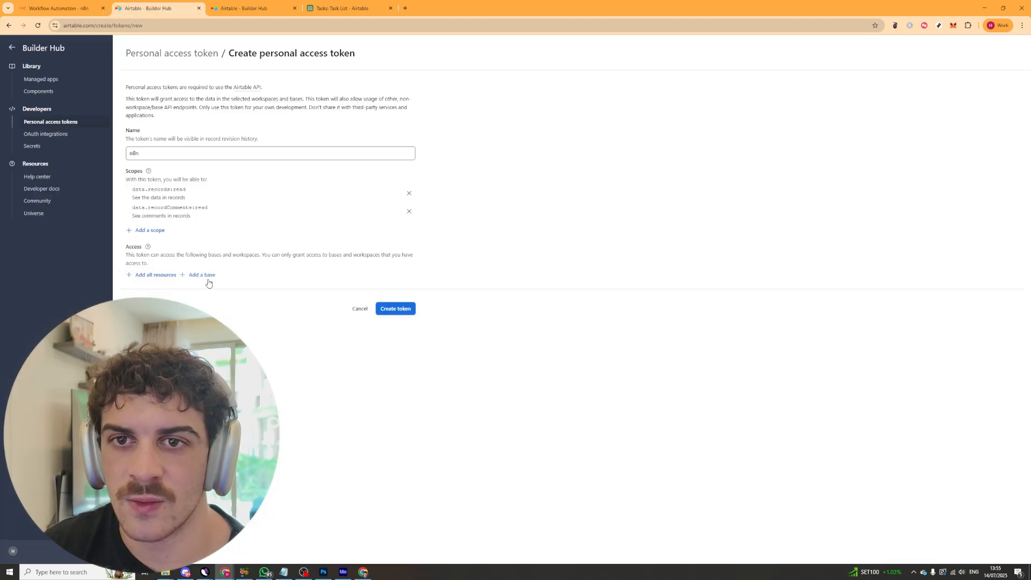
click(409, 211)
click(155, 212)
click(219, 257)
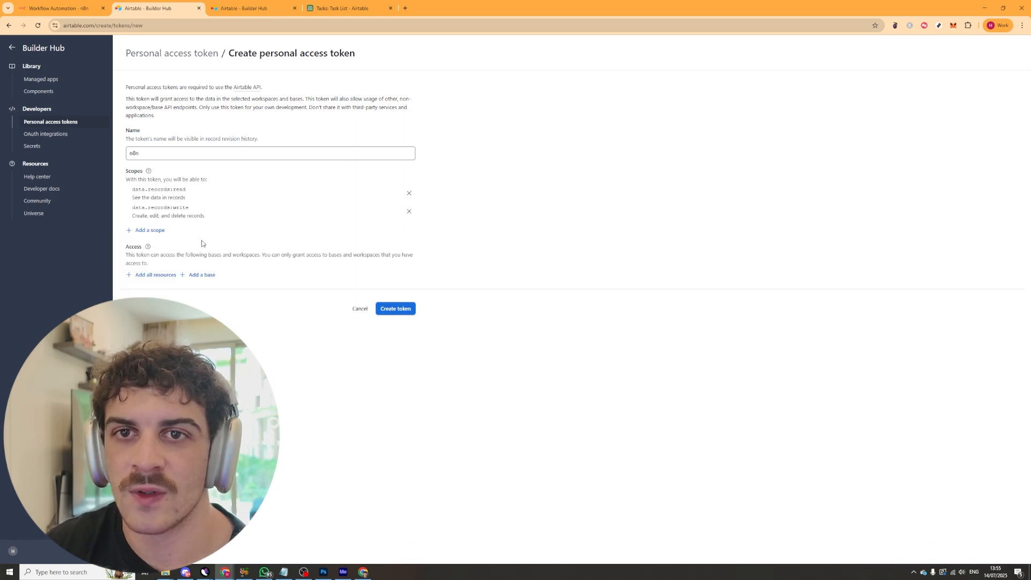
Step: Check the remaining required scope in n8n and add schema.bases:read to the Airtable token
click(59, 8)
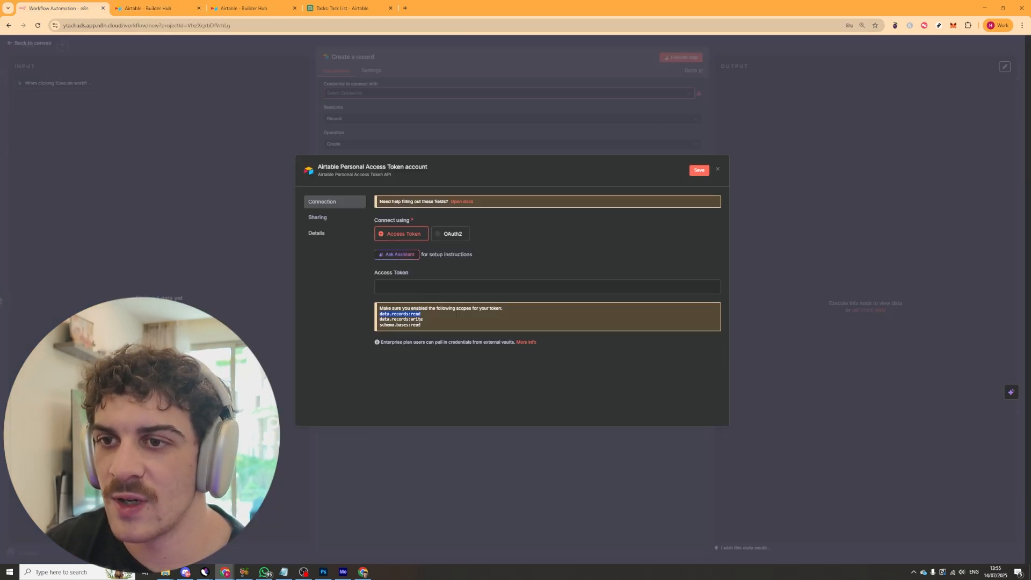
drag(424, 324, 382, 326)
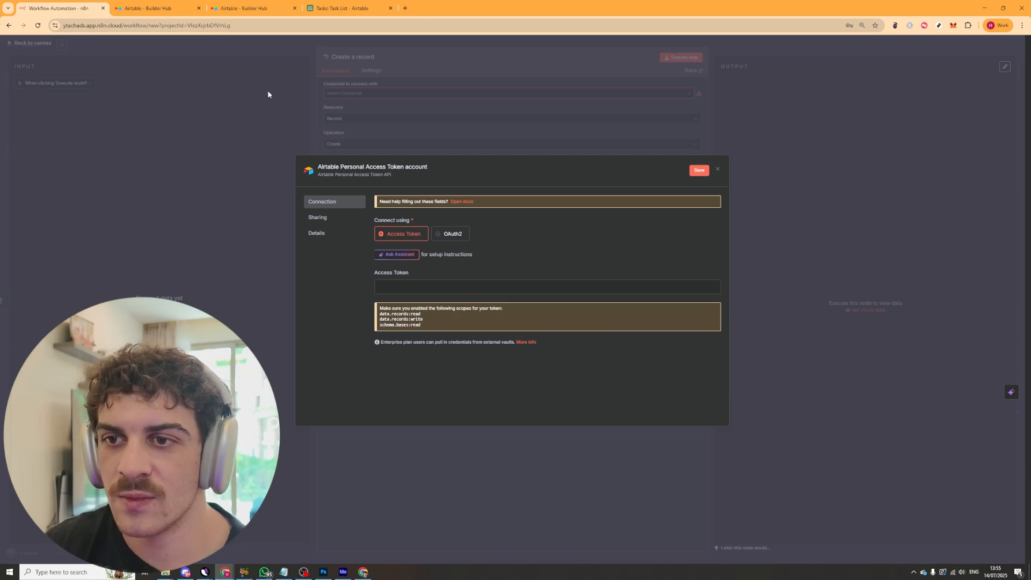
click(135, 9)
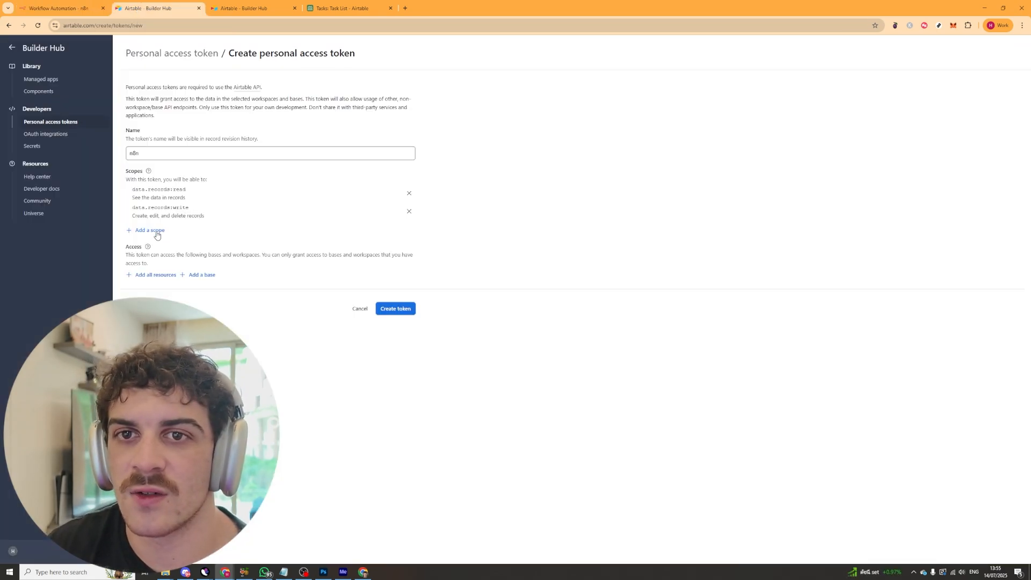
click(155, 232)
scroll(304, 277, down, 3)
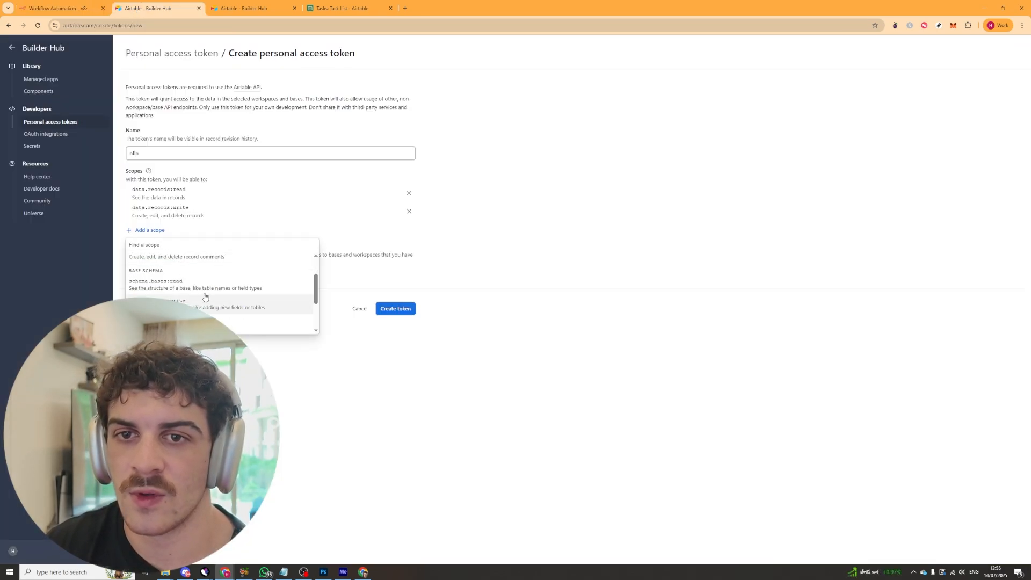
click(204, 294)
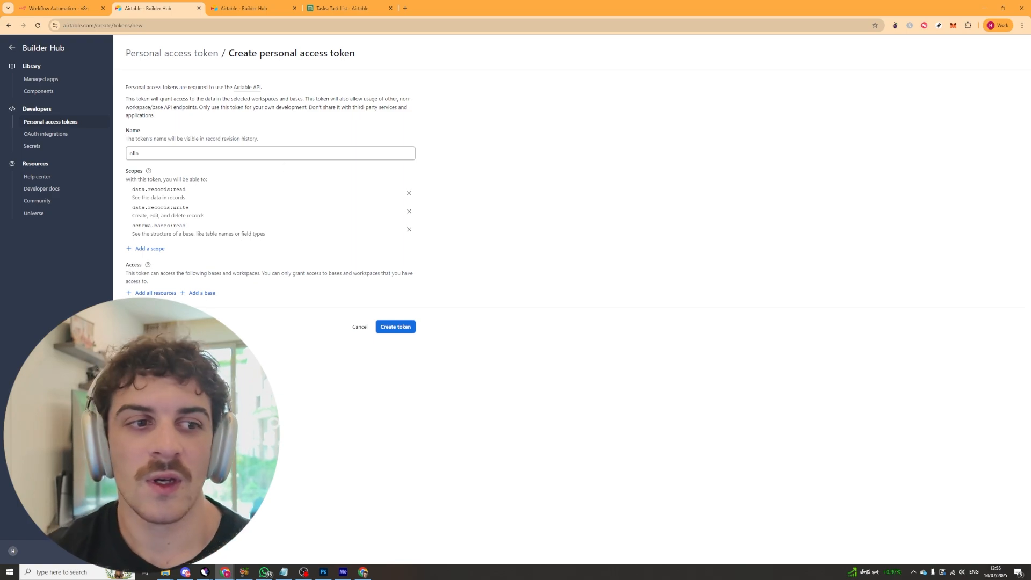
Step: Grant the token access to all current and future bases and workspaces, and create it
click(152, 293)
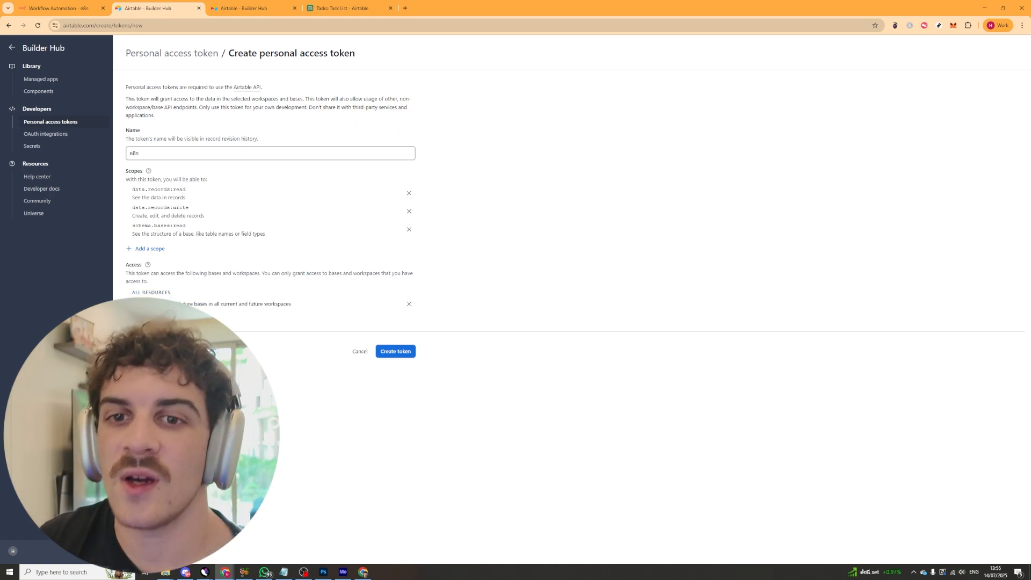
click(408, 354)
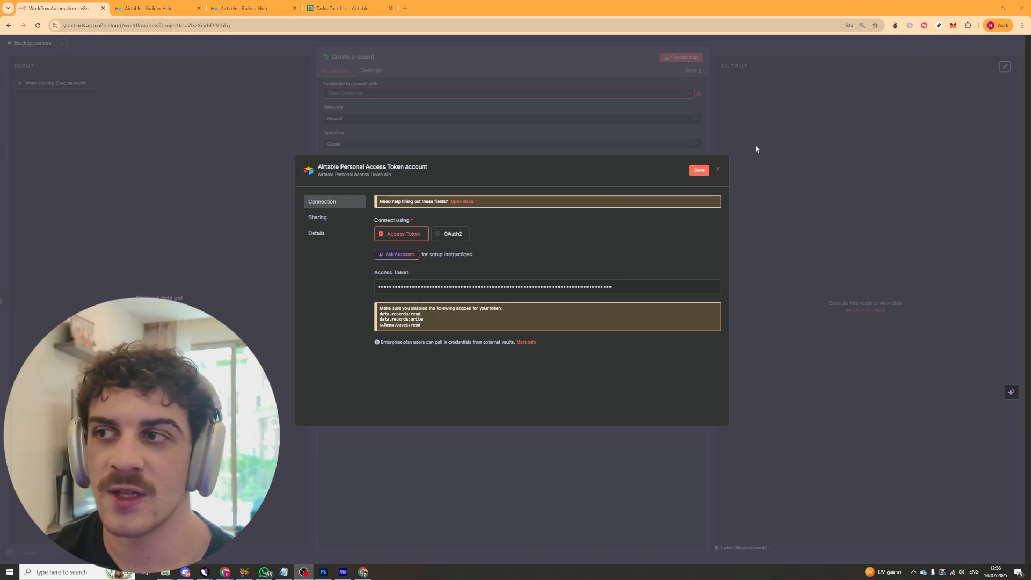
Step: Save the Airtable personal access token credential in n8n and return to the Create a record settings
click(698, 170)
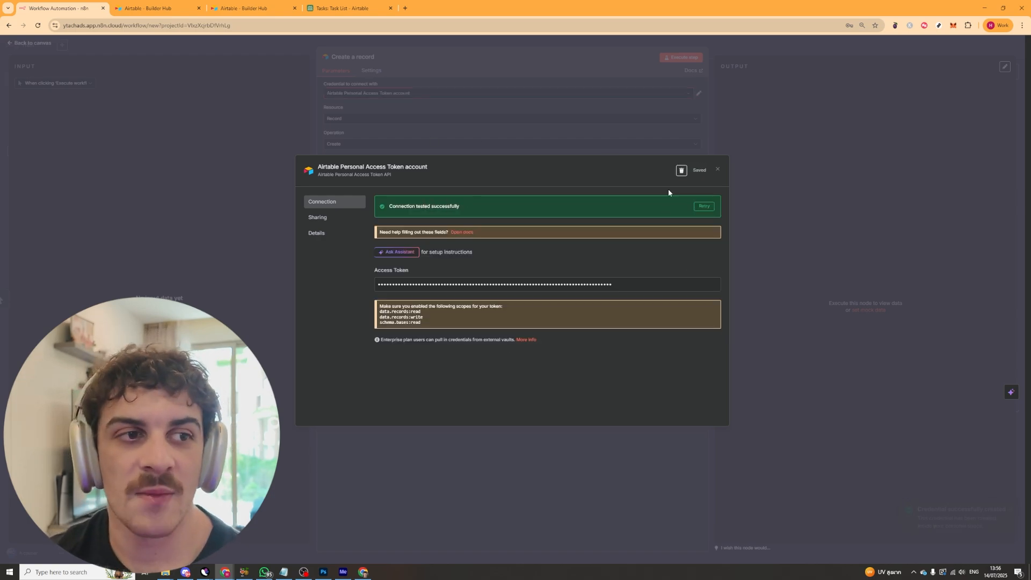
click(439, 120)
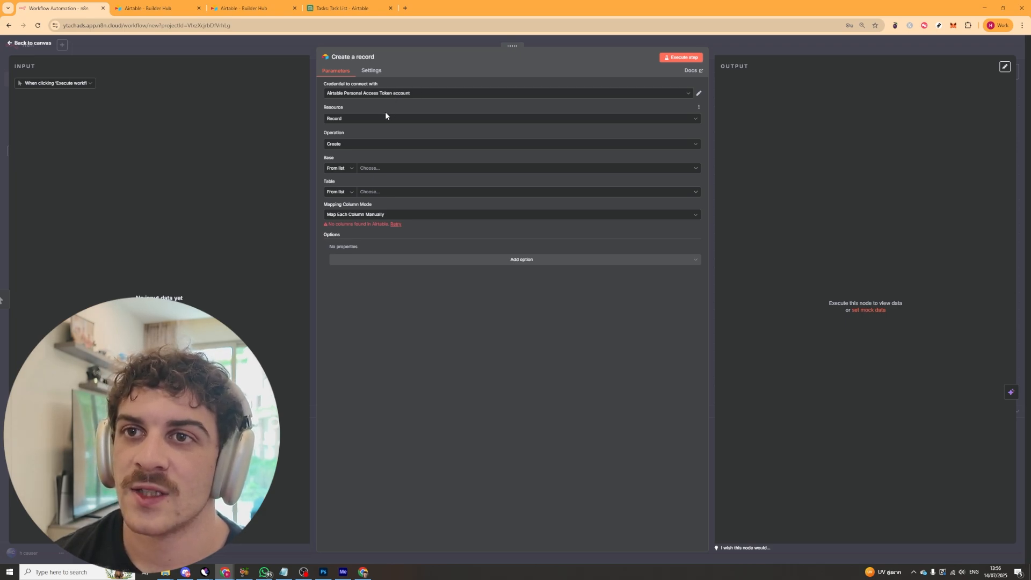
Step: Review the node's available resources and operations, keeping Record as the resource and Create as the operation
click(373, 119)
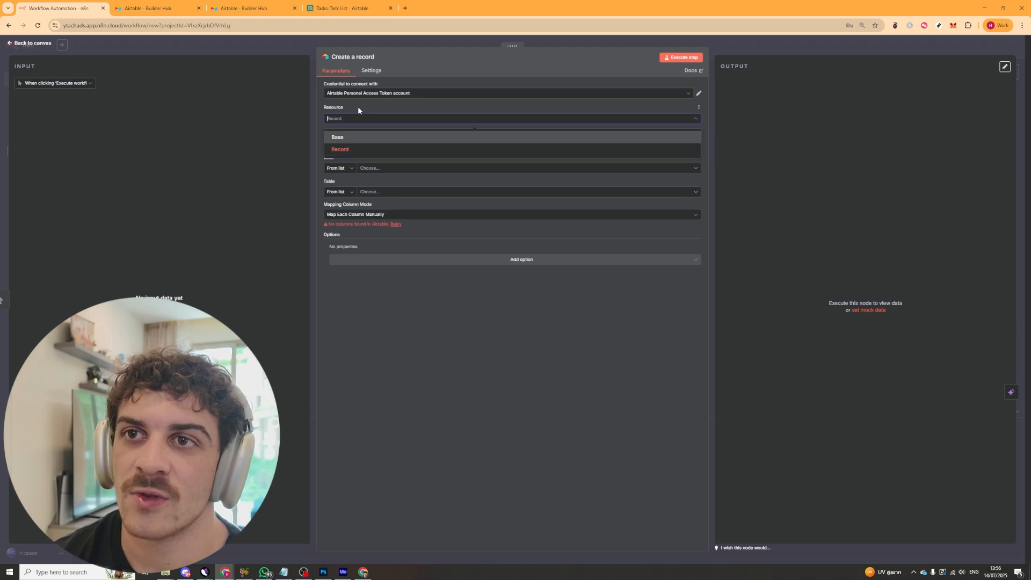
click(358, 106)
click(357, 144)
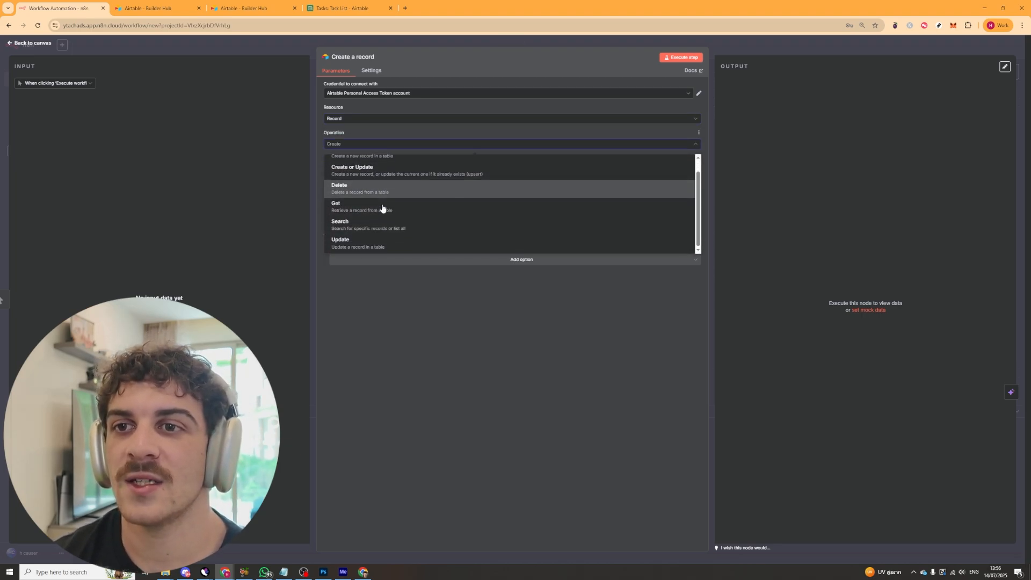
scroll(370, 229, down, 1)
click(368, 158)
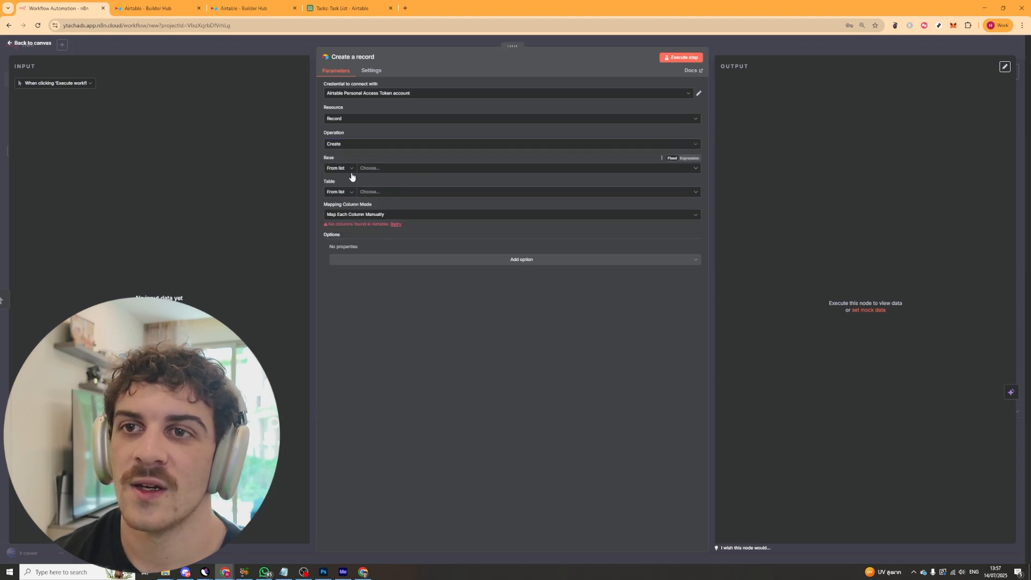
Step: Set the node's base to YT Project Management, chosen from the list
click(349, 174)
click(392, 173)
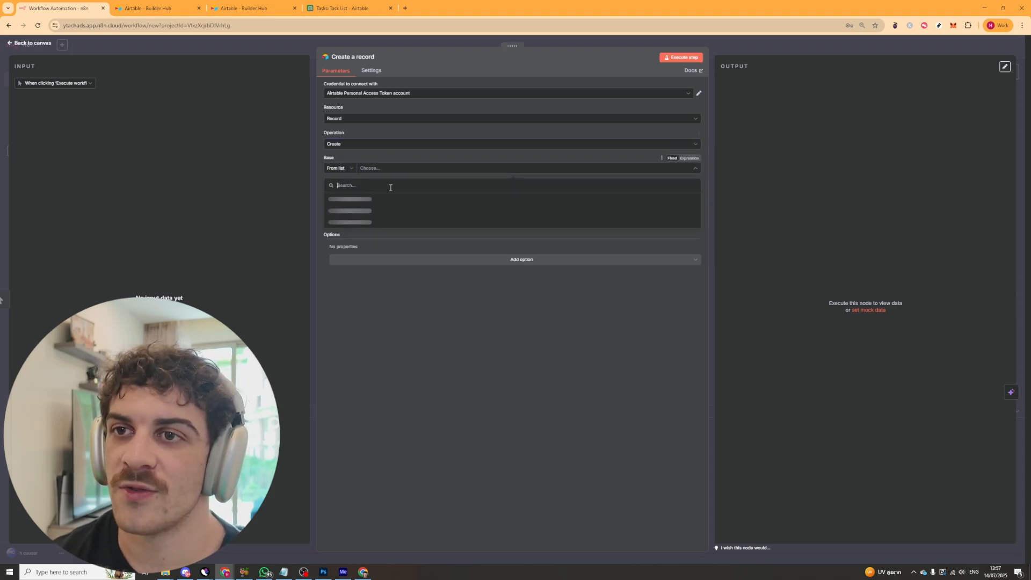
click(381, 199)
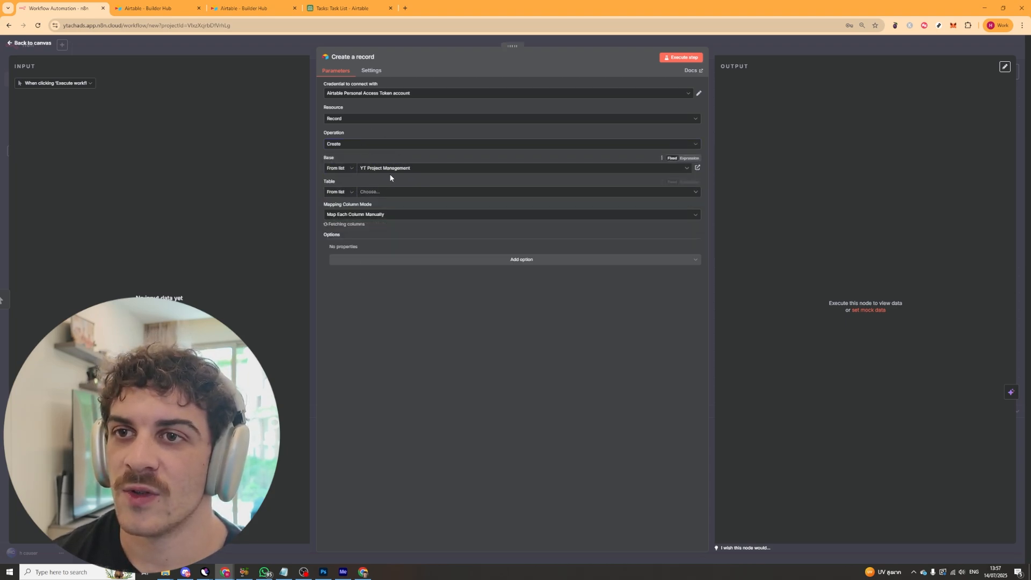
Step: Review the selection modes available for the table and the base, keeping both on From list
click(348, 192)
click(369, 192)
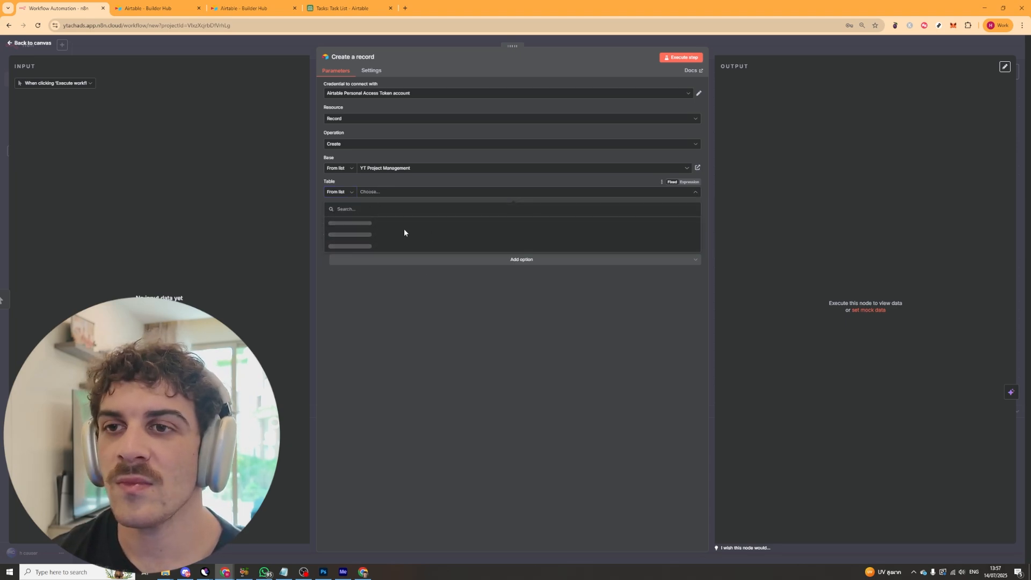
click(352, 317)
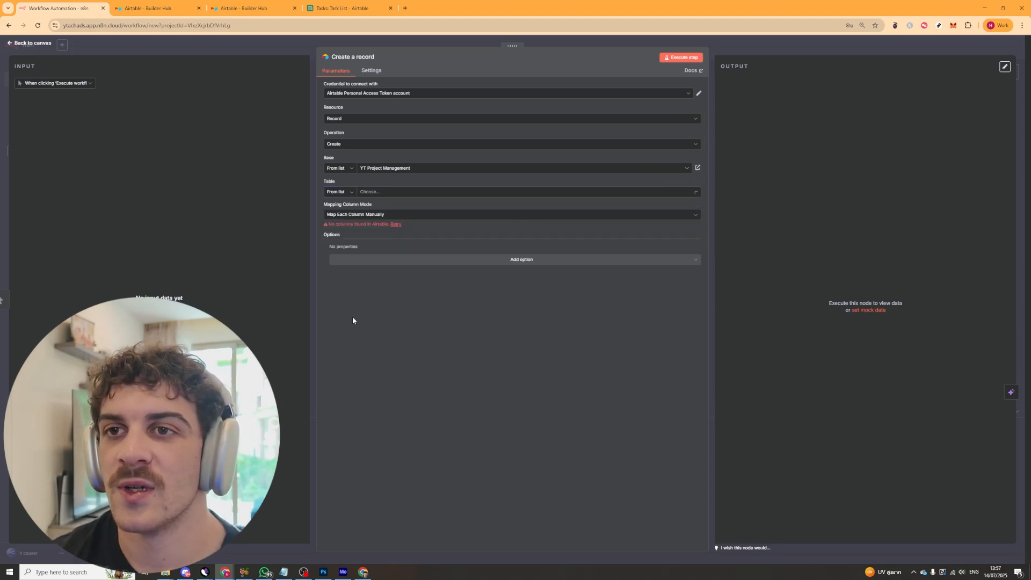
click(349, 192)
click(346, 210)
click(349, 169)
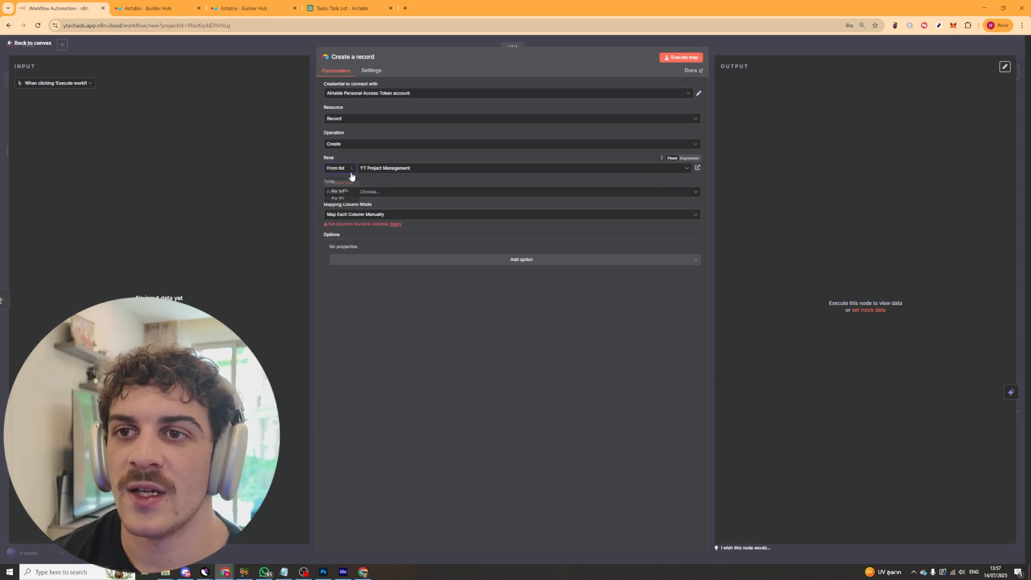
click(377, 353)
Step: Set the node's table to Projects, chosen from the list
click(403, 193)
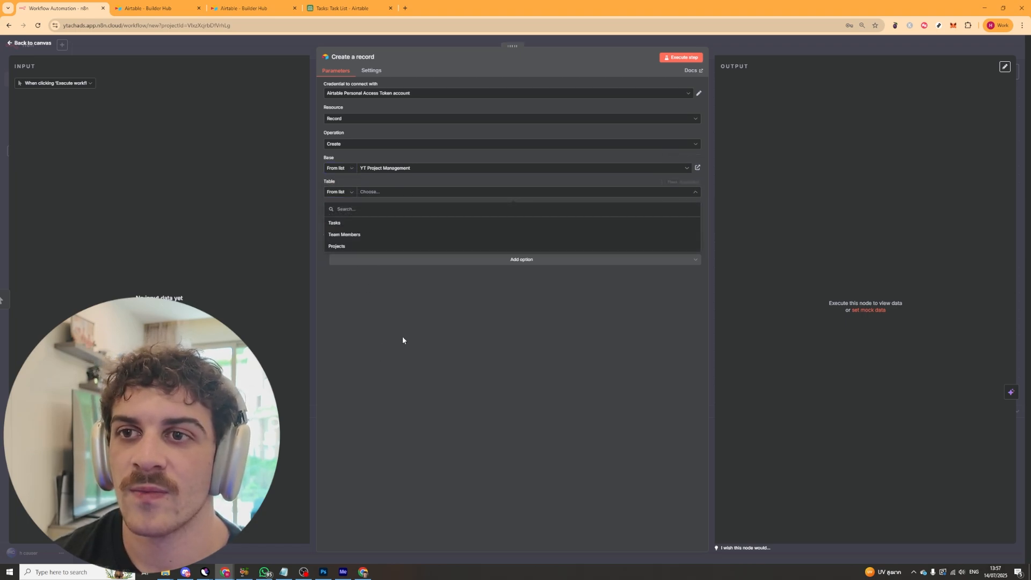
drag(388, 303, 346, 227)
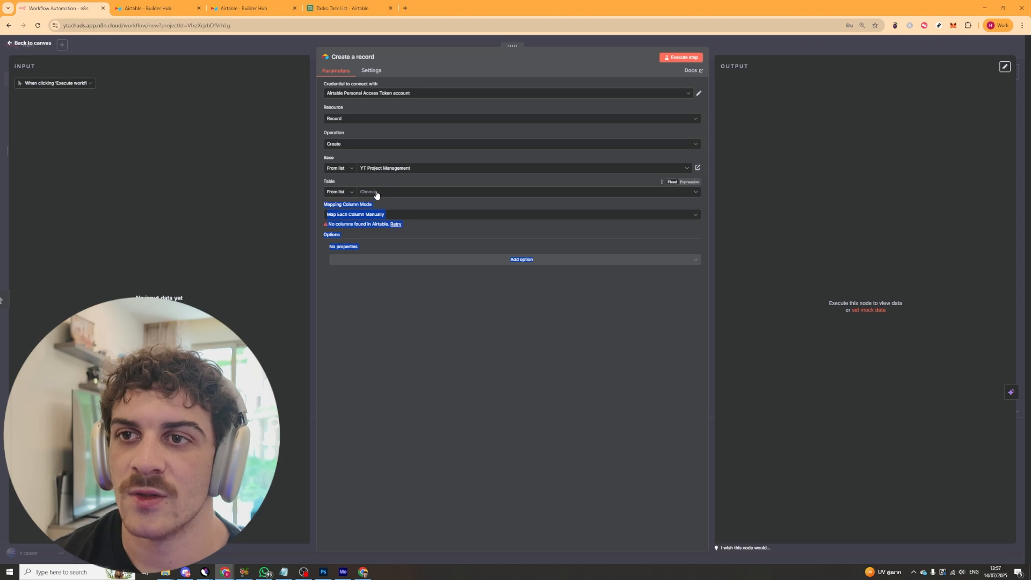
click(376, 194)
click(355, 247)
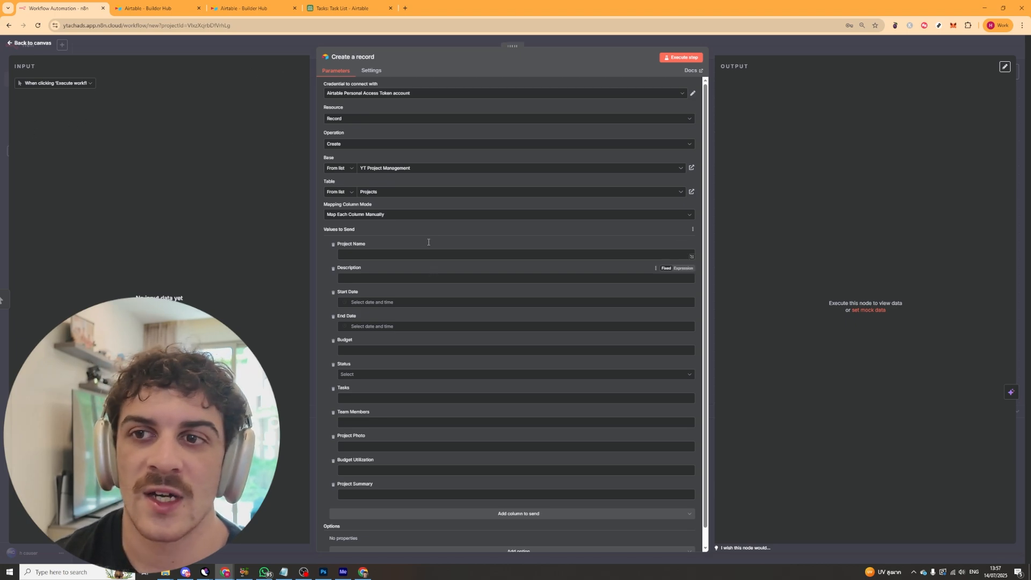
click(371, 47)
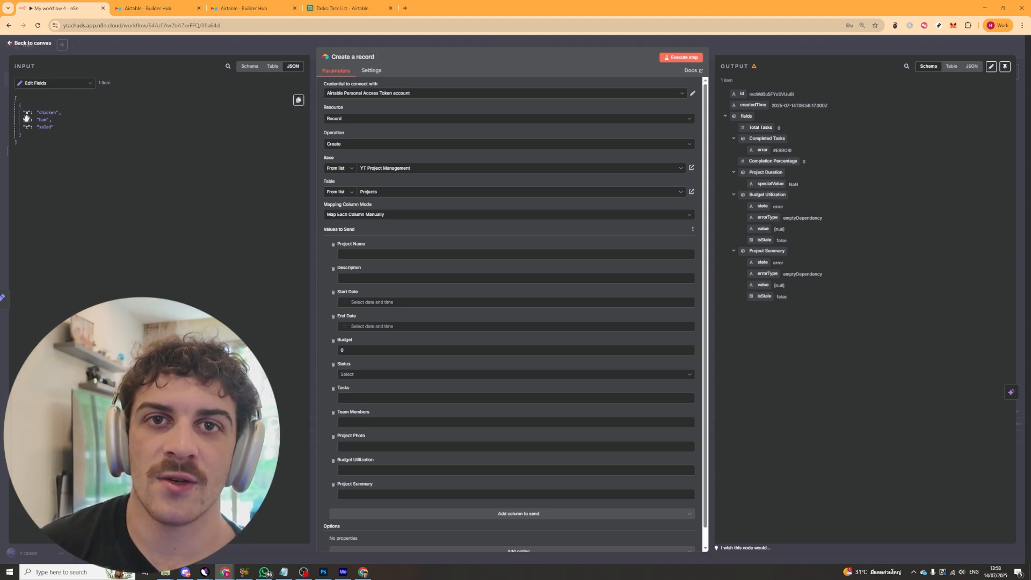
Step: Map input fields a, b and c to Project Name, Description and Tasks respectively, and execute the node
mouse_move(26, 120)
mouse_down()
mouse_move(36, 120)
mouse_move(28, 112)
mouse_up()
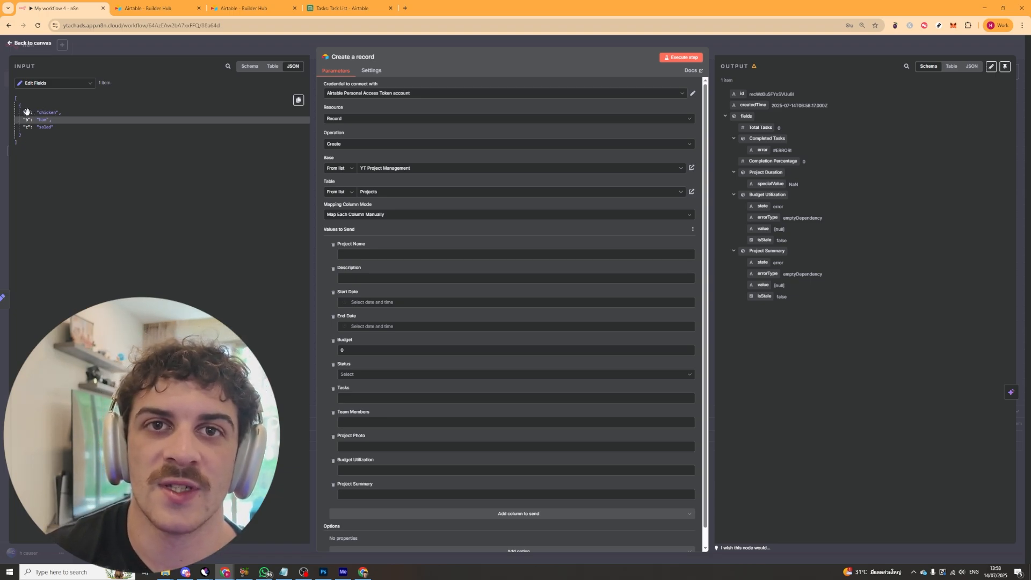
drag(70, 113, 295, 220)
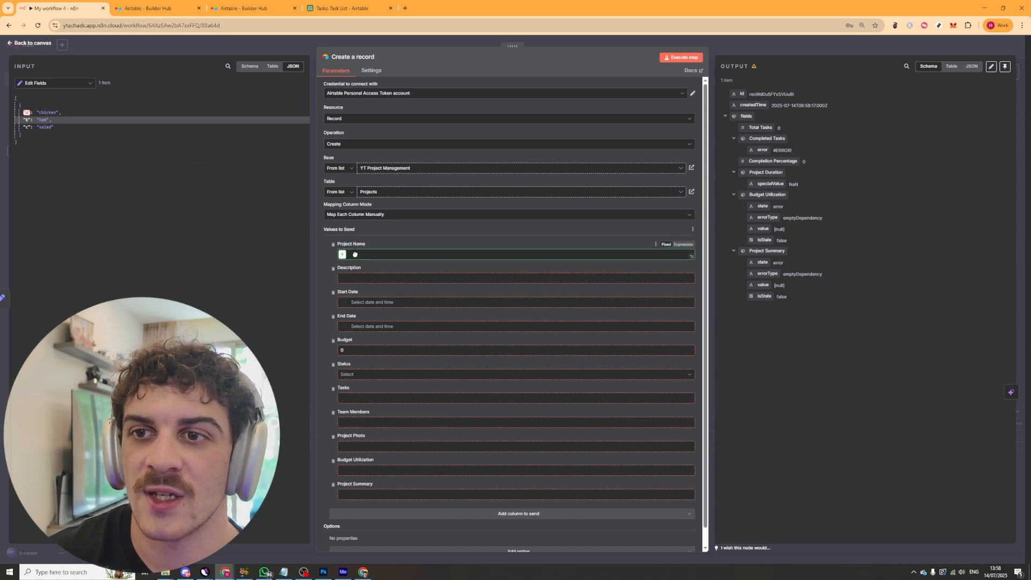
drag(355, 254, 355, 255)
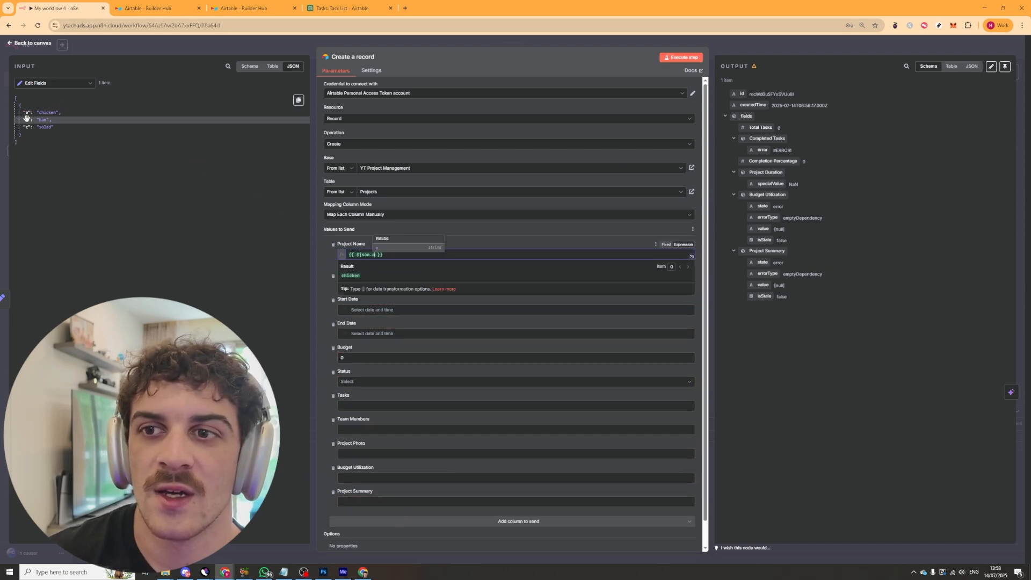
drag(26, 117, 376, 286)
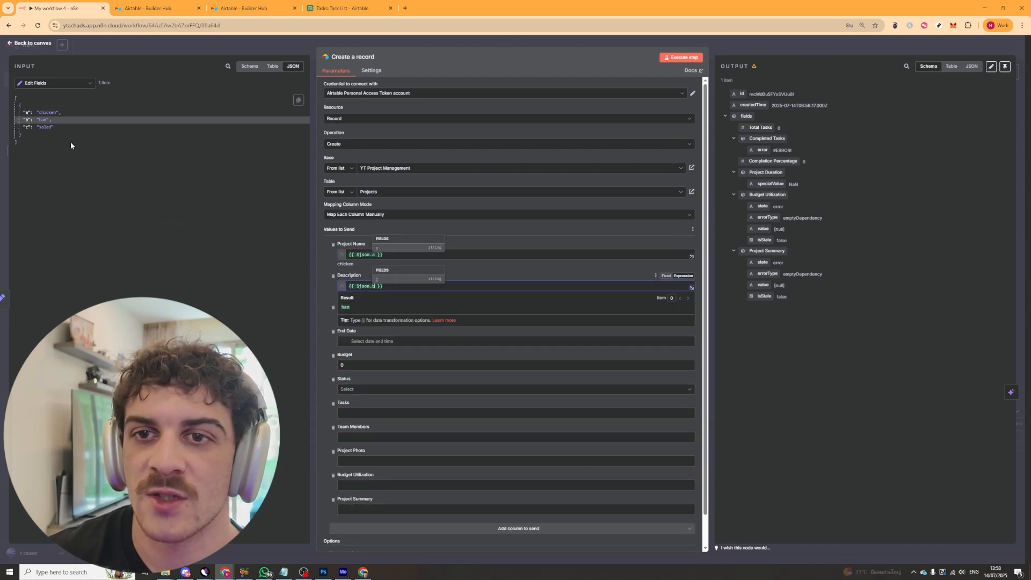
drag(26, 127, 370, 413)
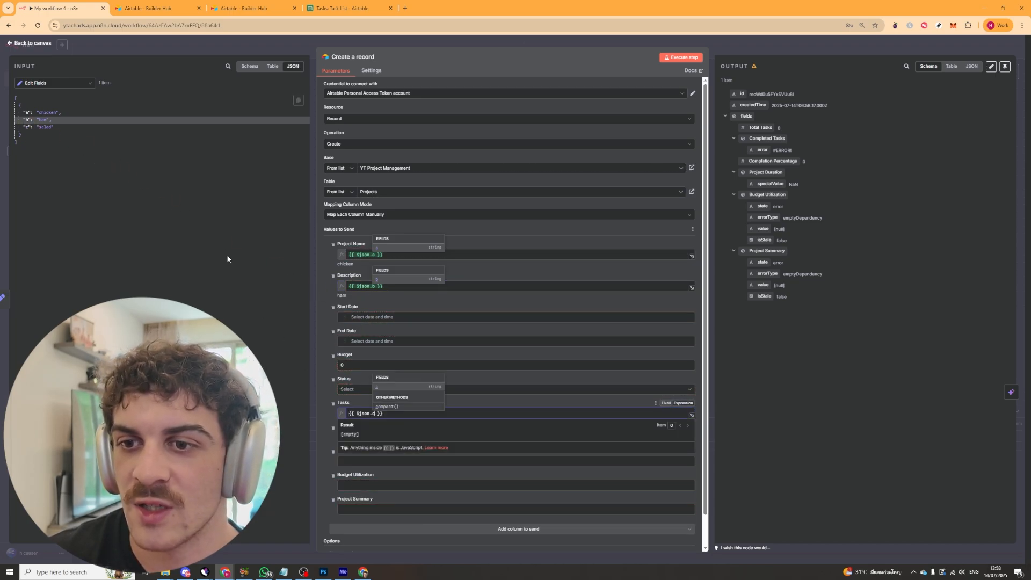
click(680, 57)
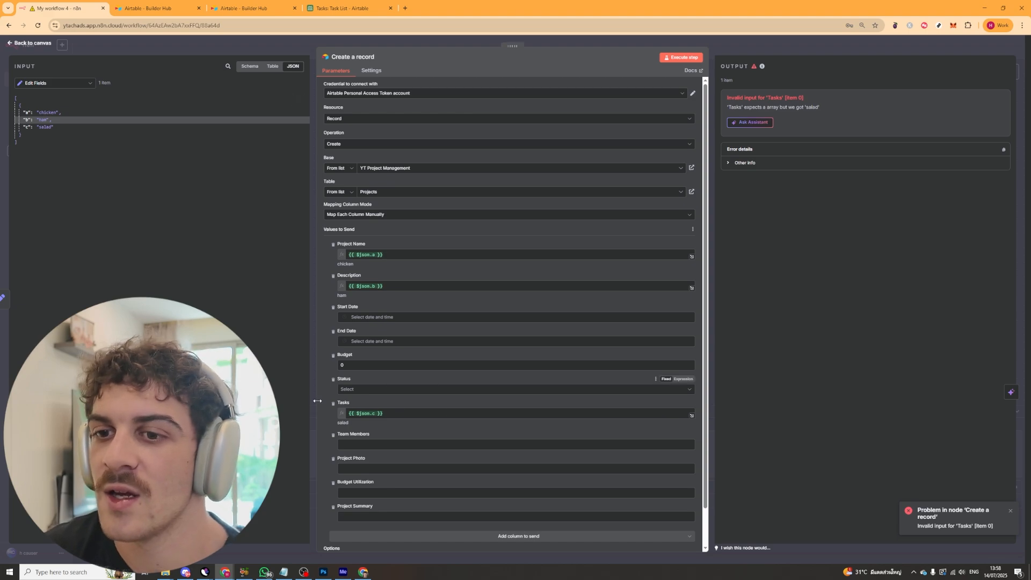
Step: Clear the expression from the Tasks value and execute the node again
click(398, 409)
key(BackSpace)
click(352, 401)
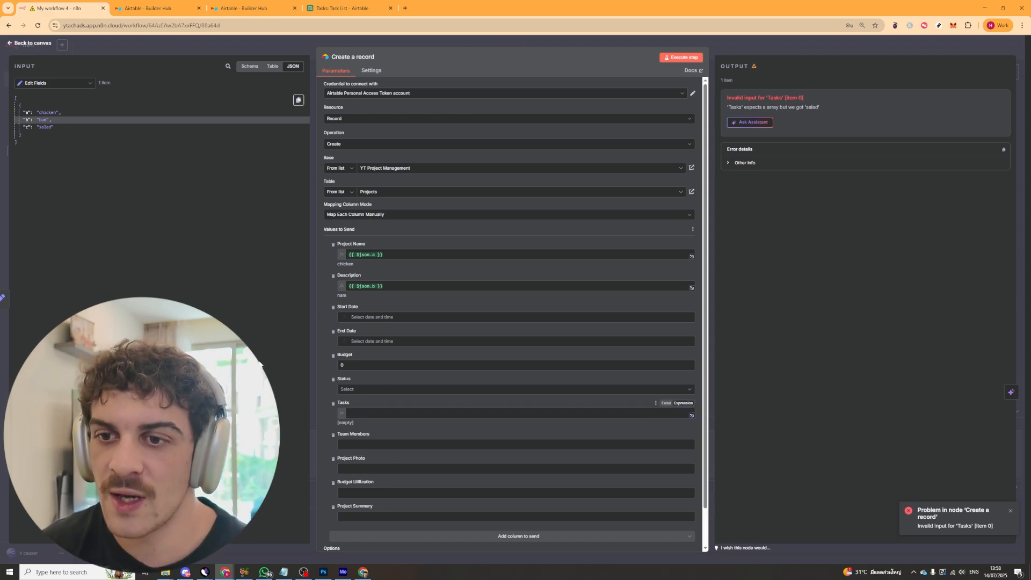
click(680, 57)
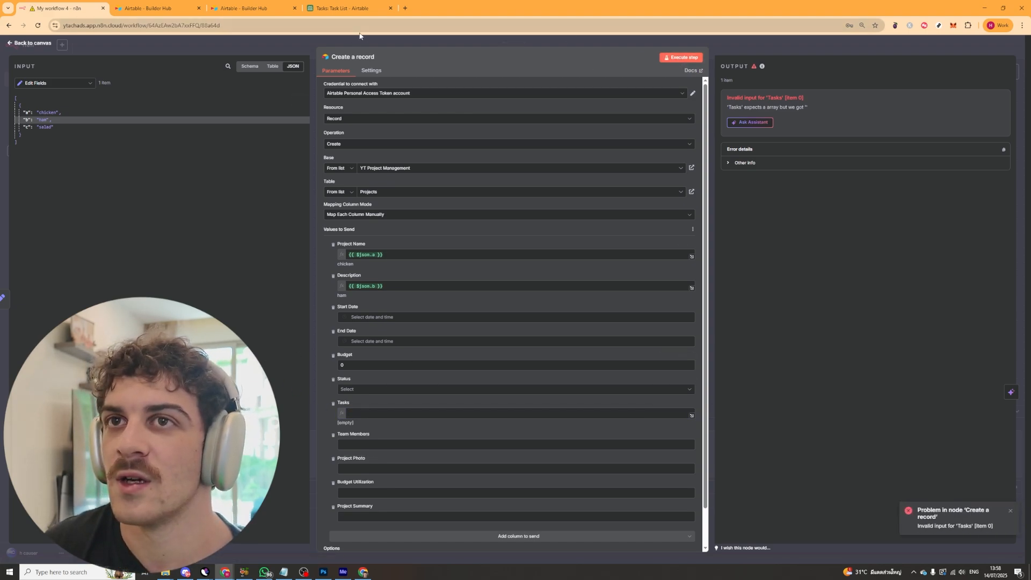